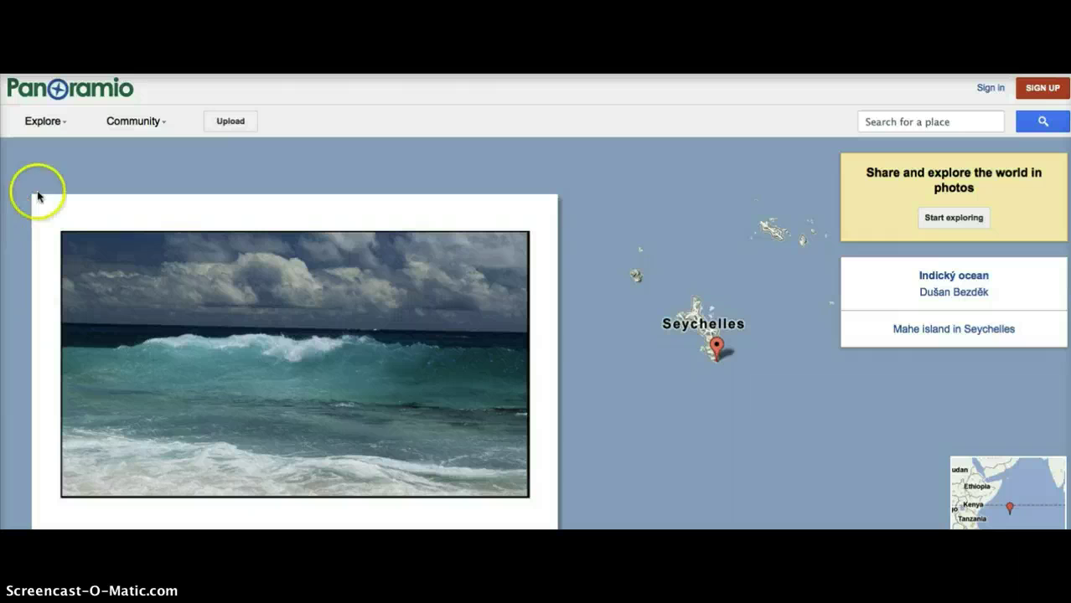
Start an upload and sign in with the Google account to reach Upload your photos.
left_click(226, 124)
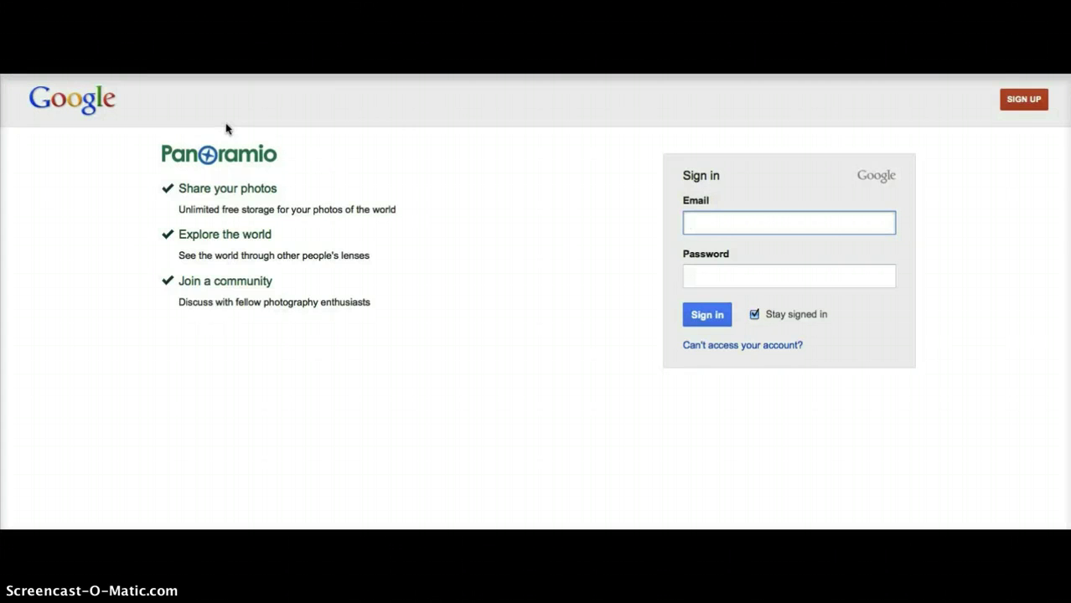
left_click(191, 136)
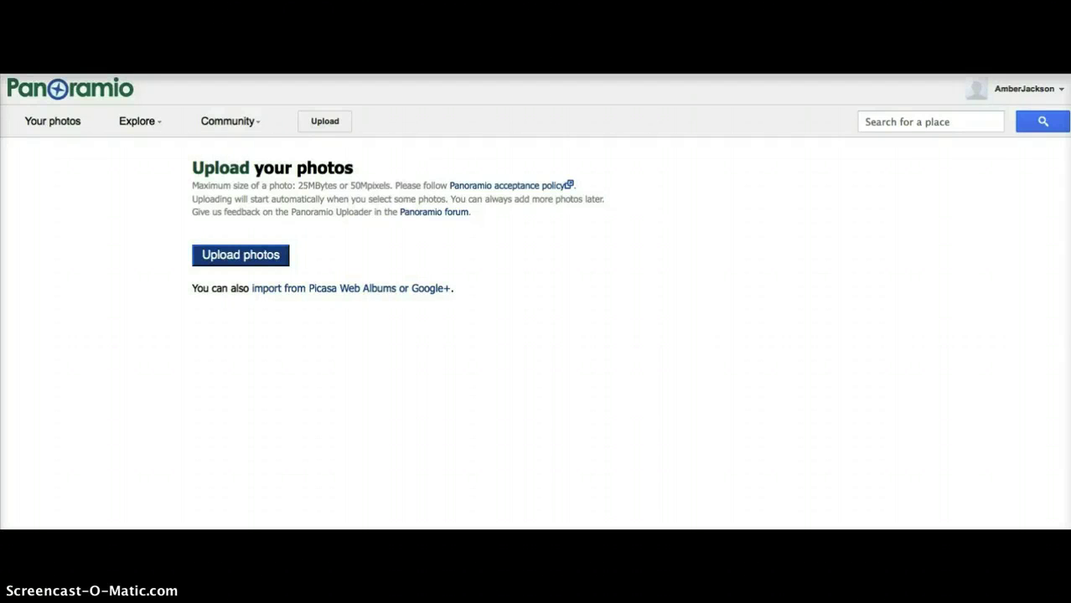
Pick Fromia nodosa sea star.jpg from the KIRBY'S folder and upload it.
left_click(228, 255)
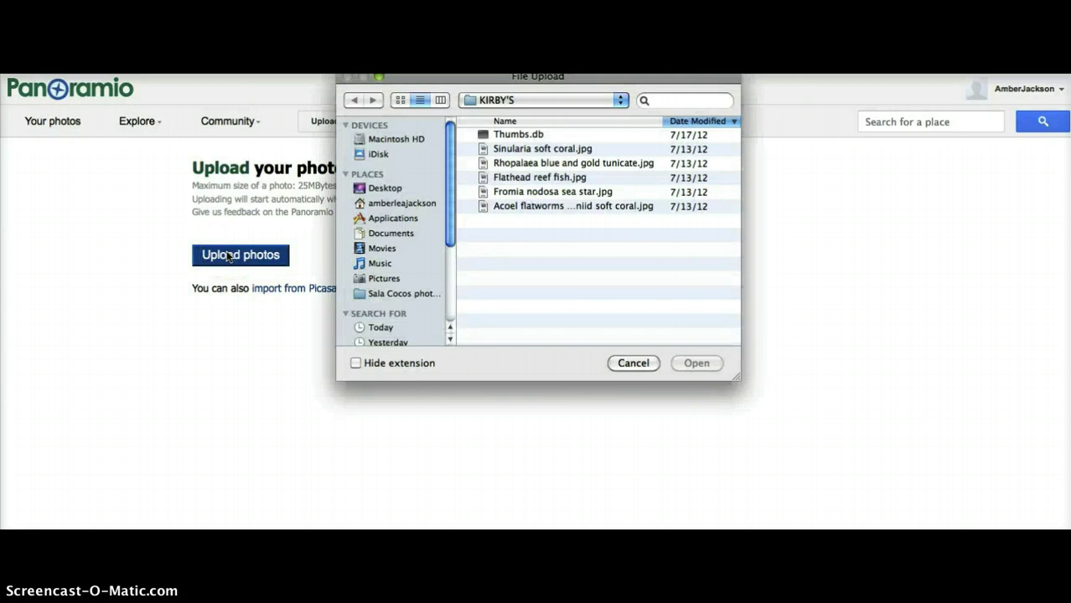
left_click(609, 191)
left_click(696, 363)
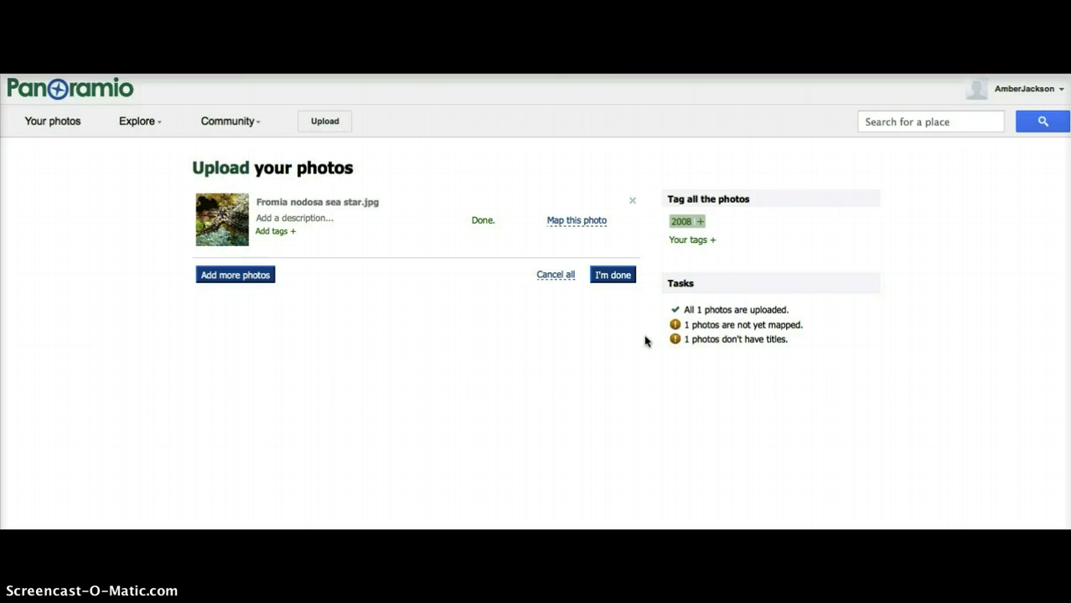
Title the uploaded photo 'Sea Star'.
left_click(306, 205)
type("Sea Star")
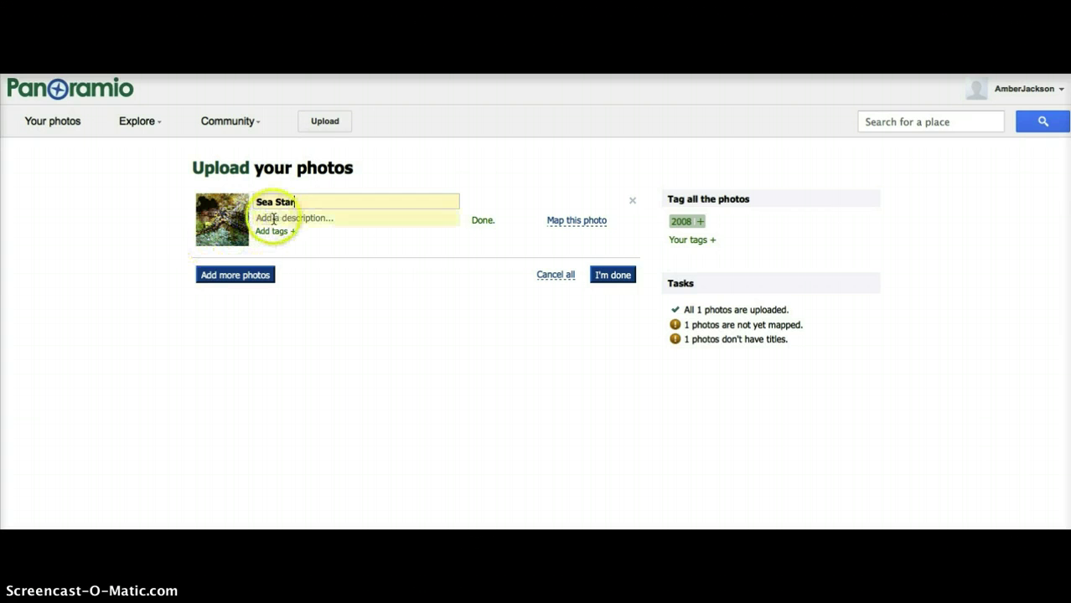
left_click(273, 218)
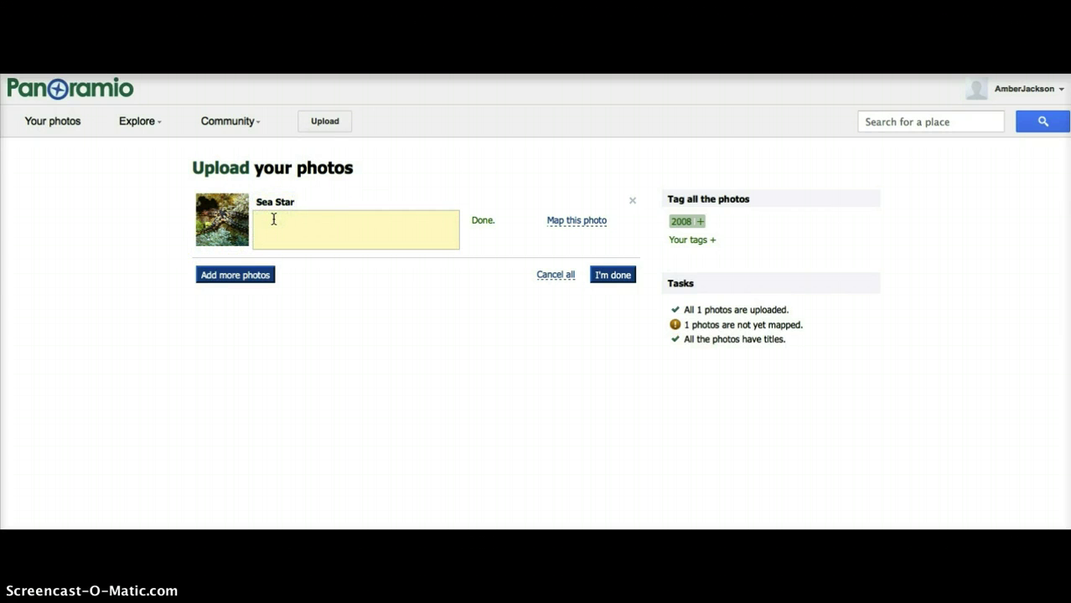
Add the description 'Sea Star found in the Philippines', correcting typos, and save it.
type("Sea Star found in the Philippines")
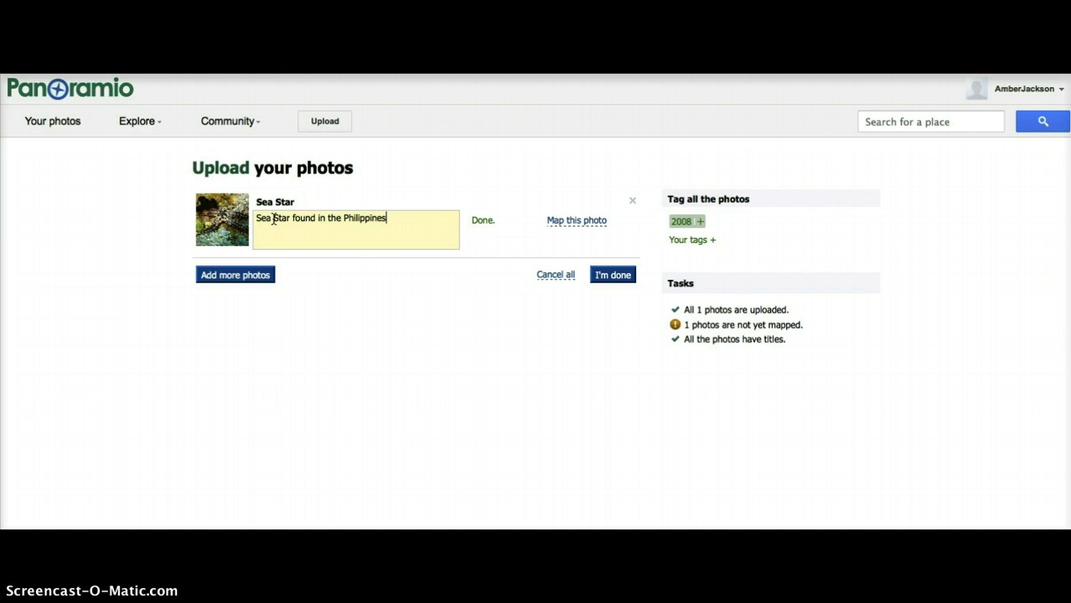
left_click(484, 221)
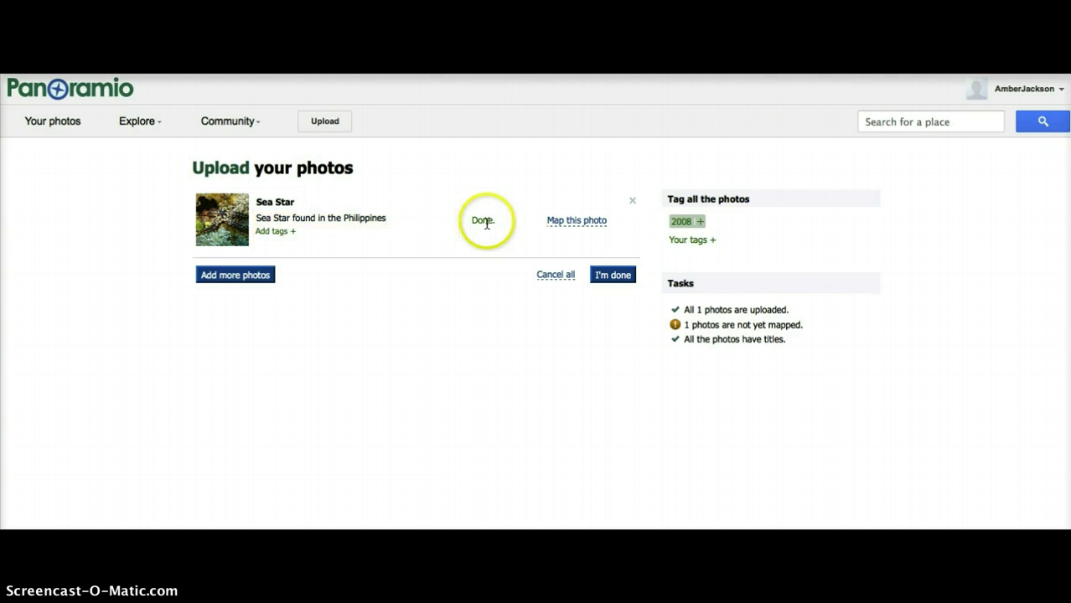
Add the suggested tags Philippines and Sea Star plus a new Coral reef tag.
left_click(277, 235)
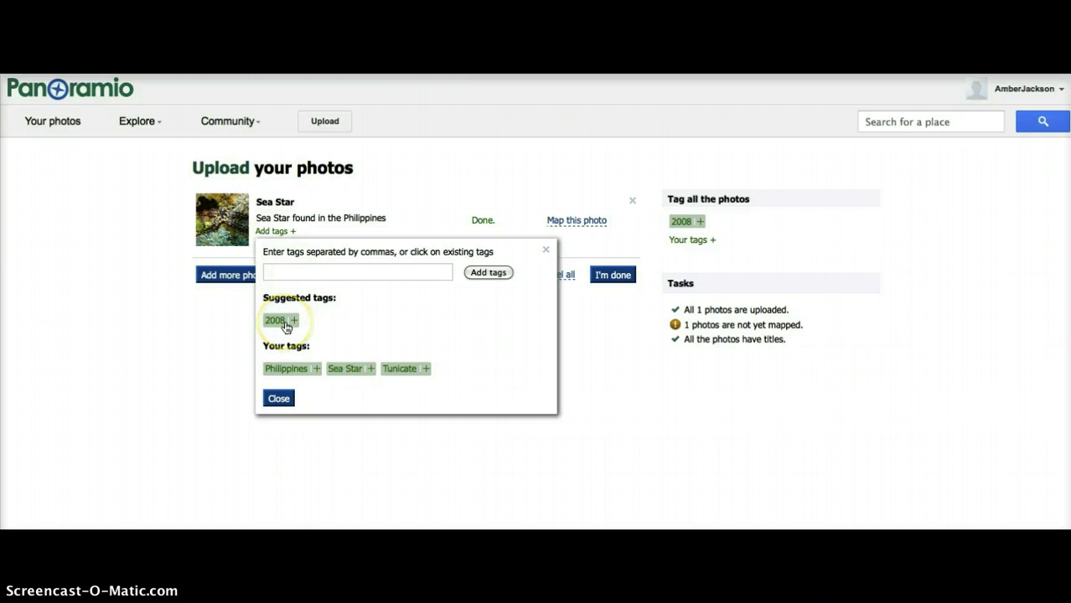
left_click(296, 373)
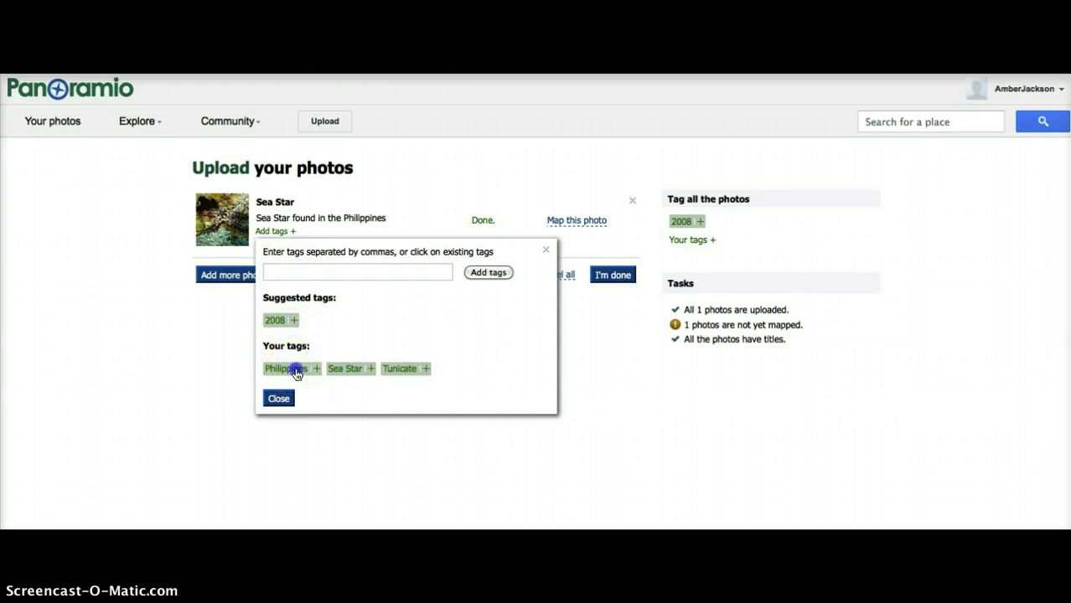
left_click(356, 374)
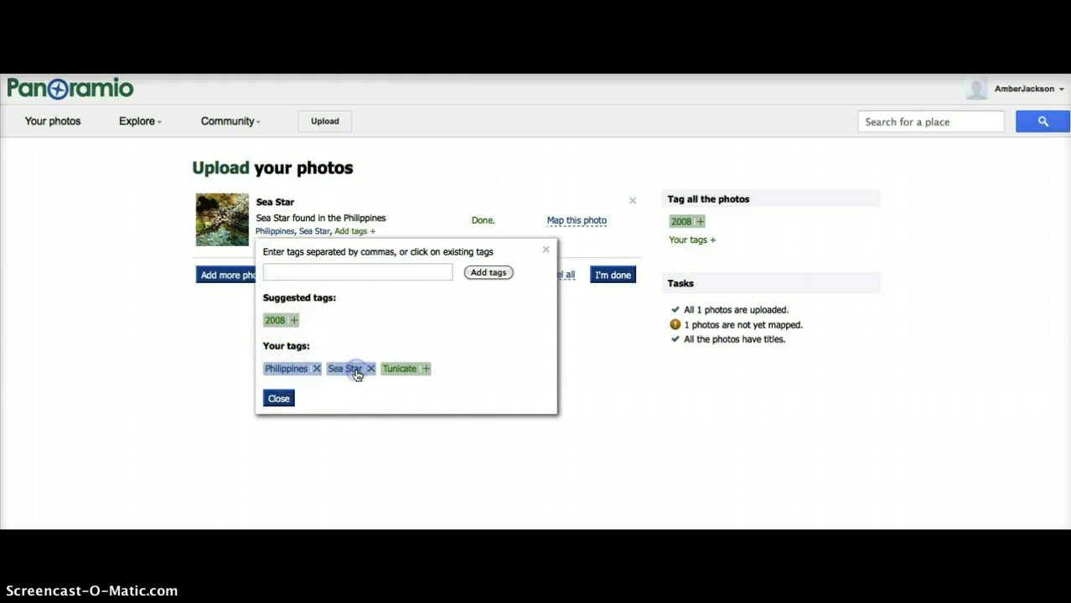
left_click(377, 278)
type("Coral reef")
left_click(486, 274)
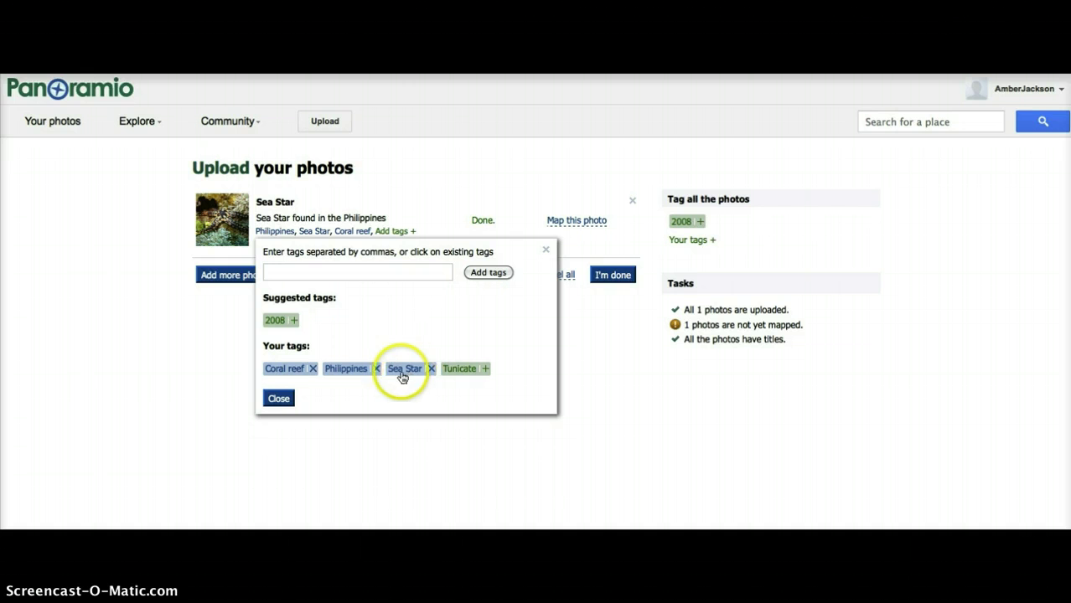
left_click(279, 398)
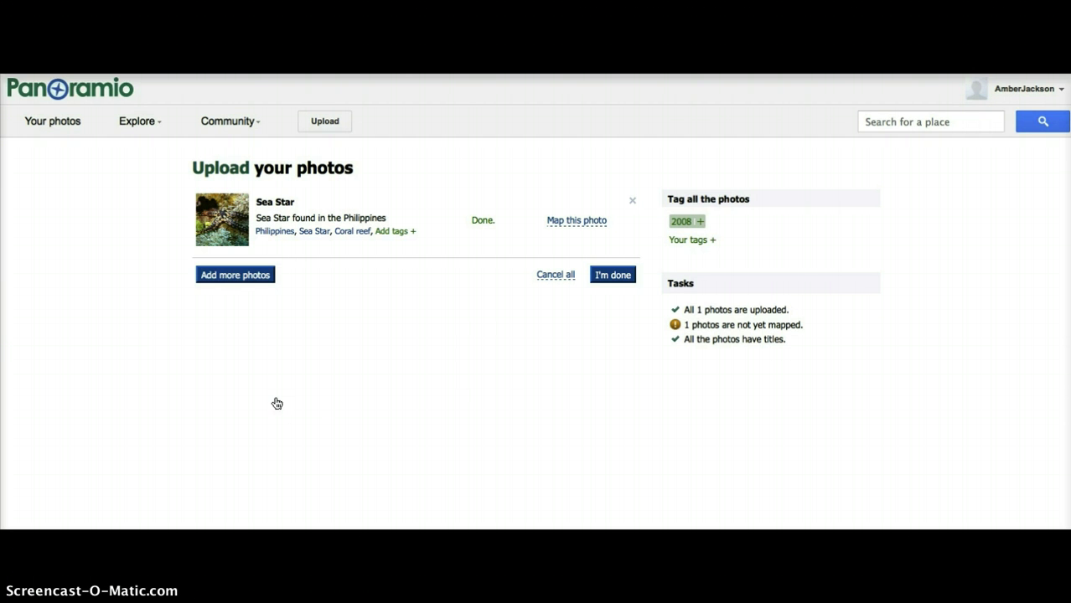
Drag the photo onto the map off western Mexico, near 21°07'32"N 105°58'57"W.
left_click(569, 224)
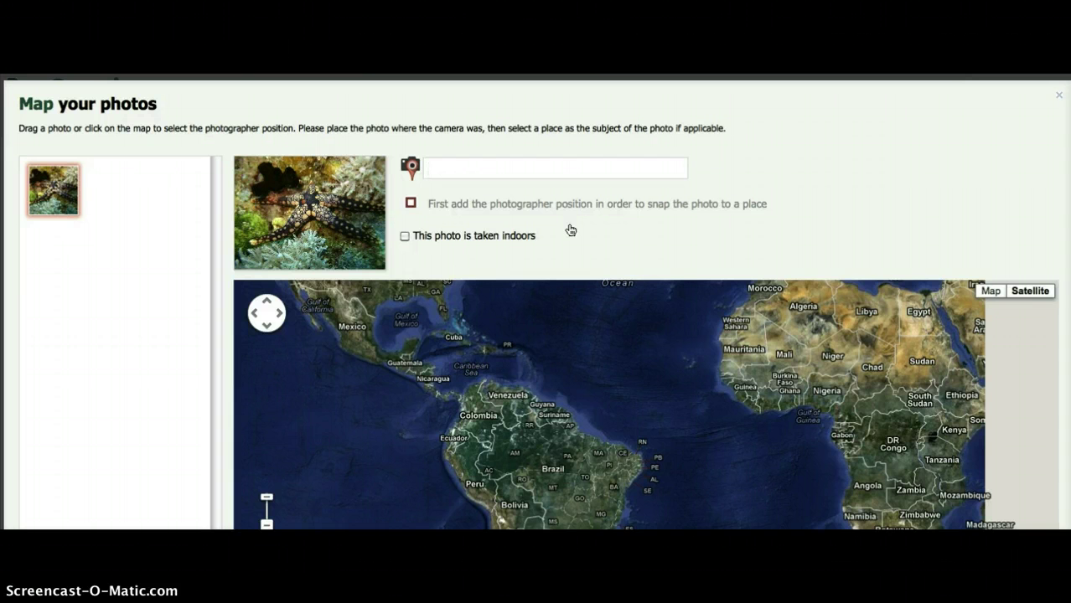
left_click(565, 180)
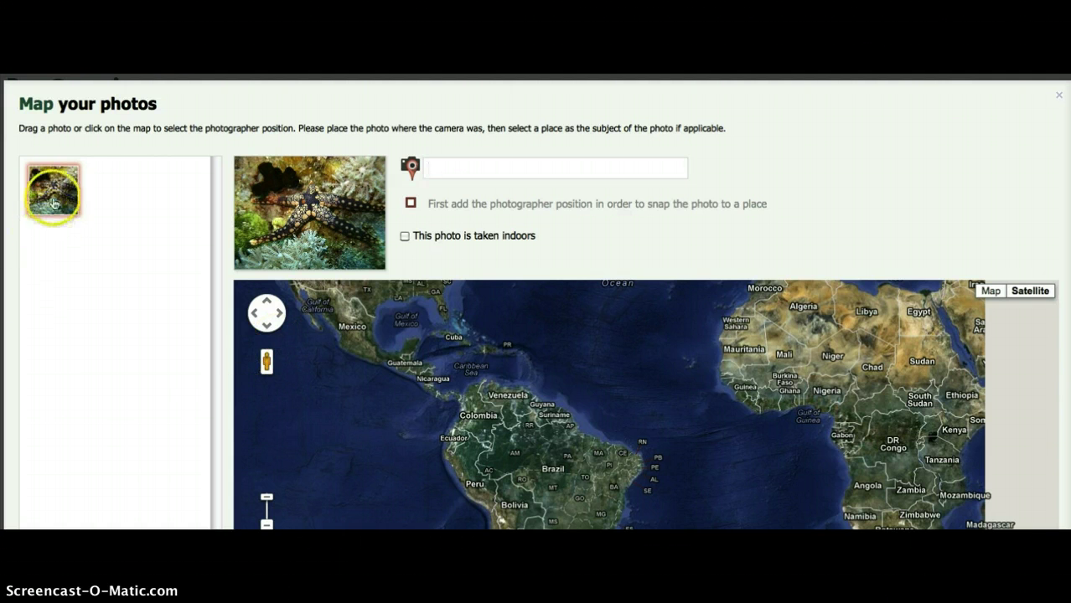
left_click(53, 189)
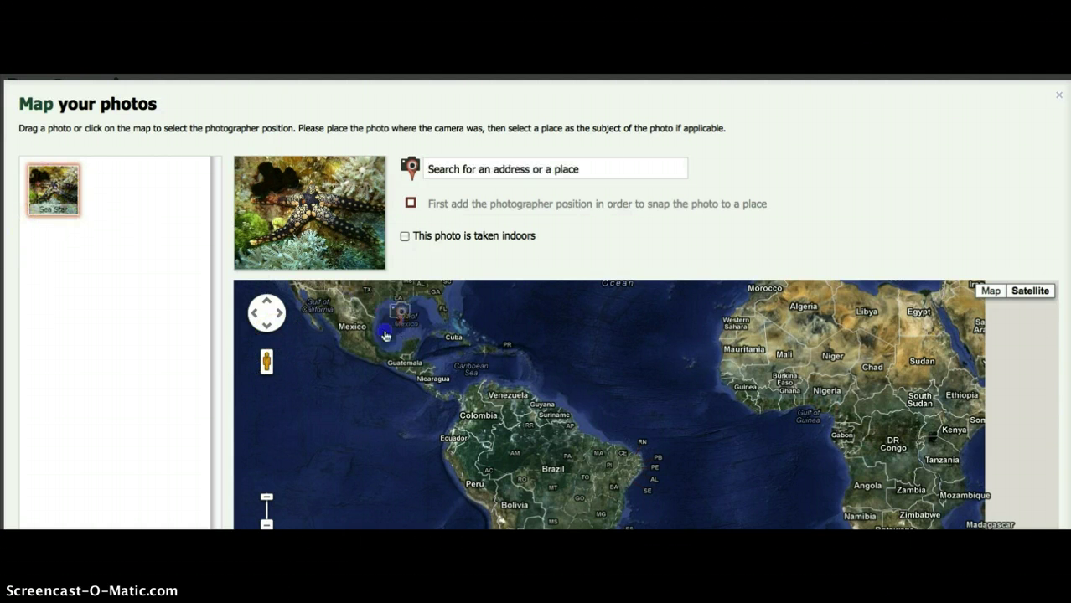
left_click(338, 343)
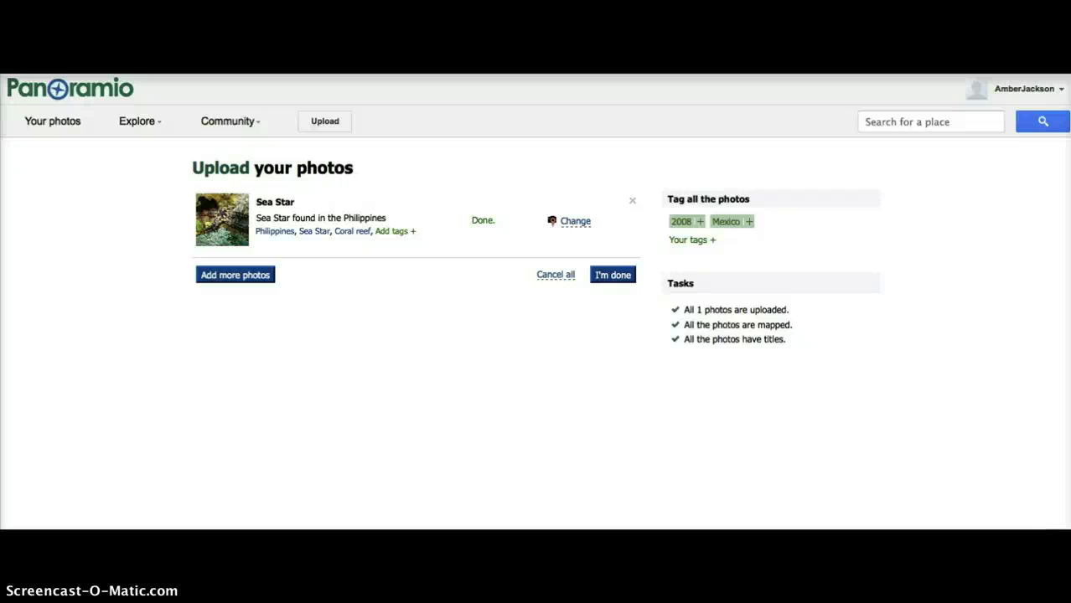
Finish the upload to list the Sea Star photo in Your photos, then view the Community menu.
left_click(621, 279)
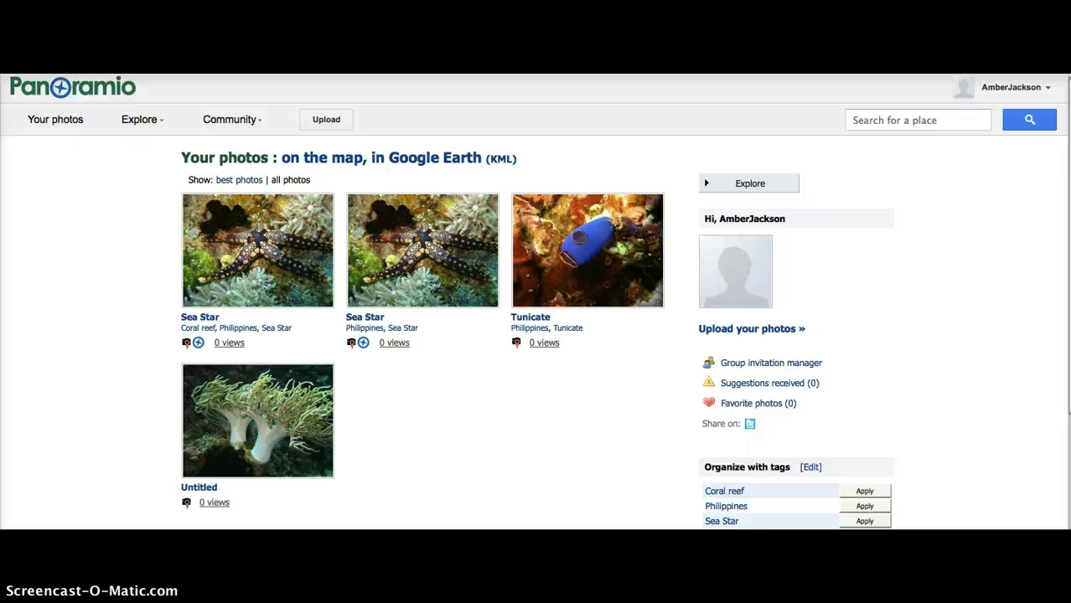
left_click(326, 123)
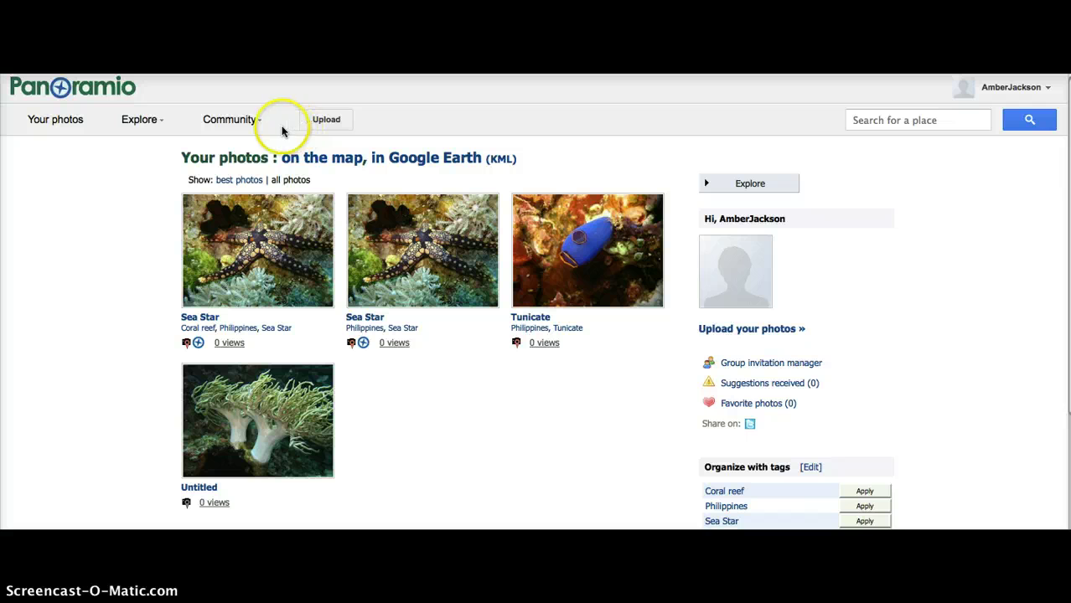
left_click(260, 122)
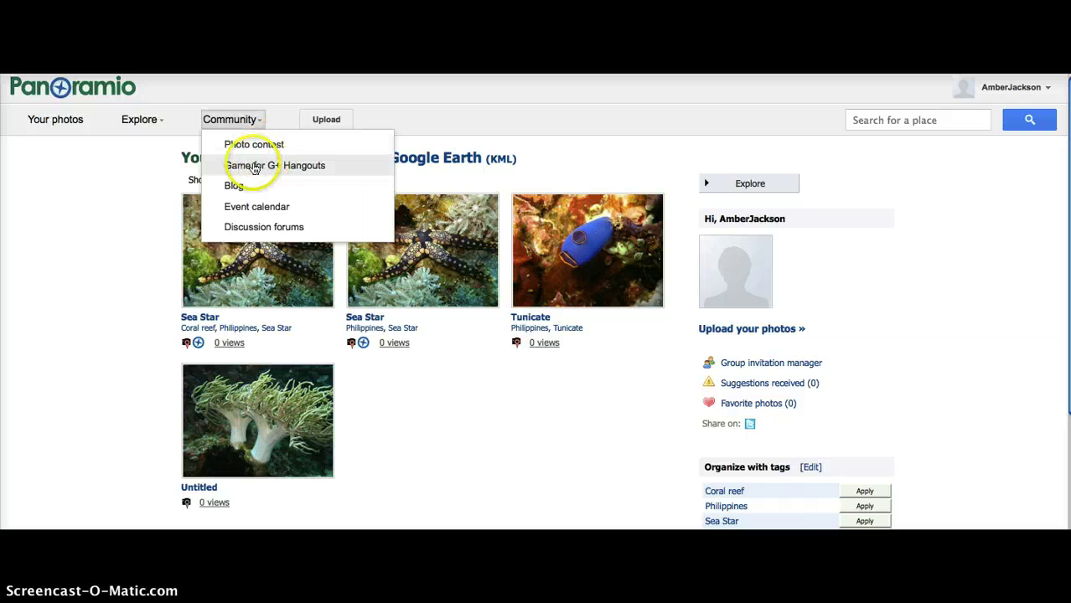
mouse_move(161, 126)
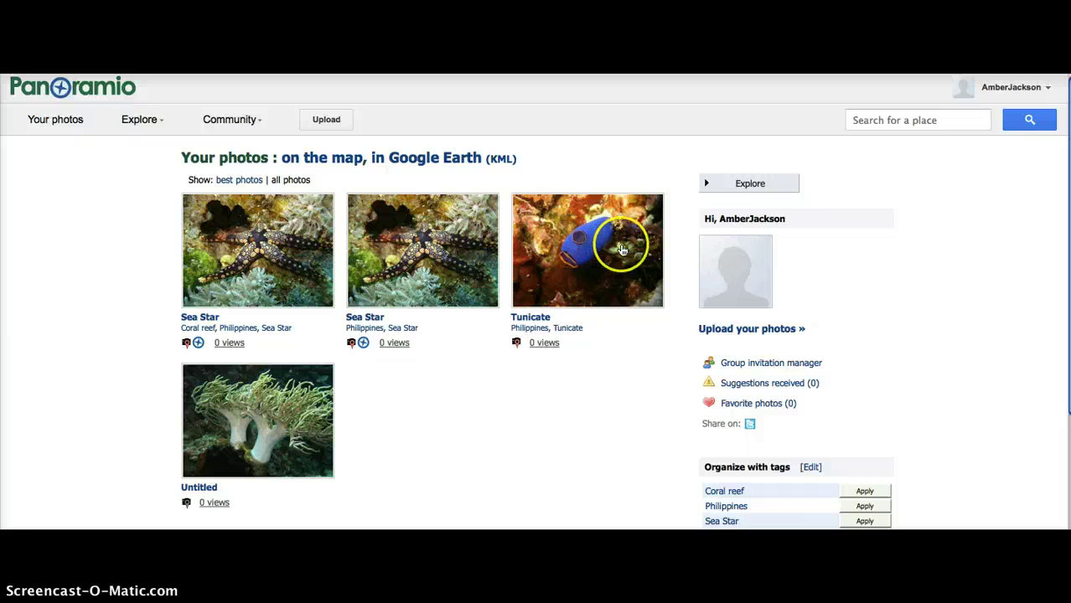
Scroll down through the Your photos gallery.
scroll(959, 292, "down", 5)
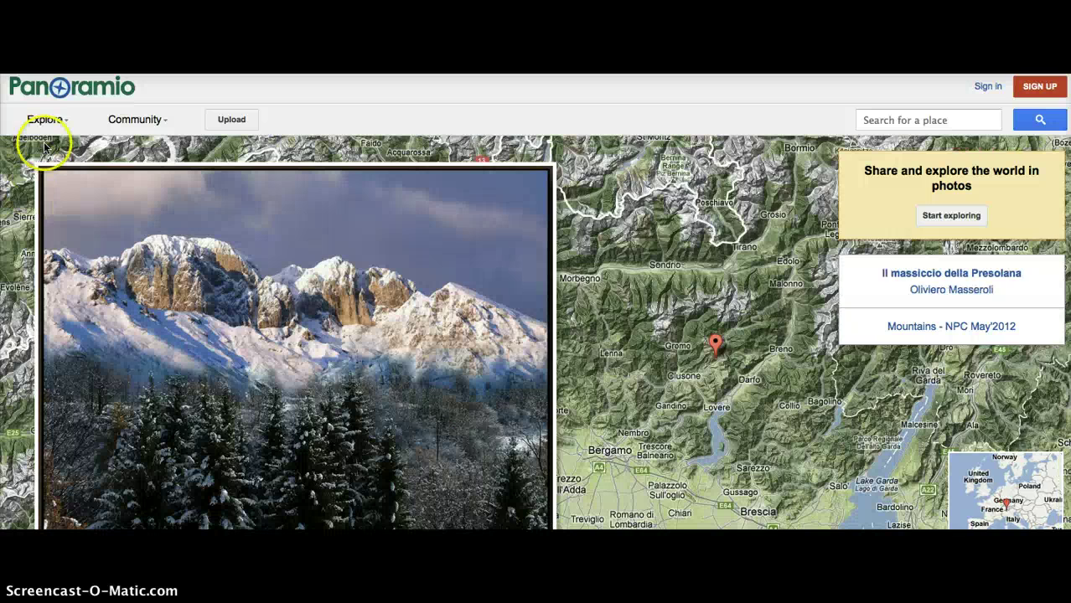
left_click(67, 124)
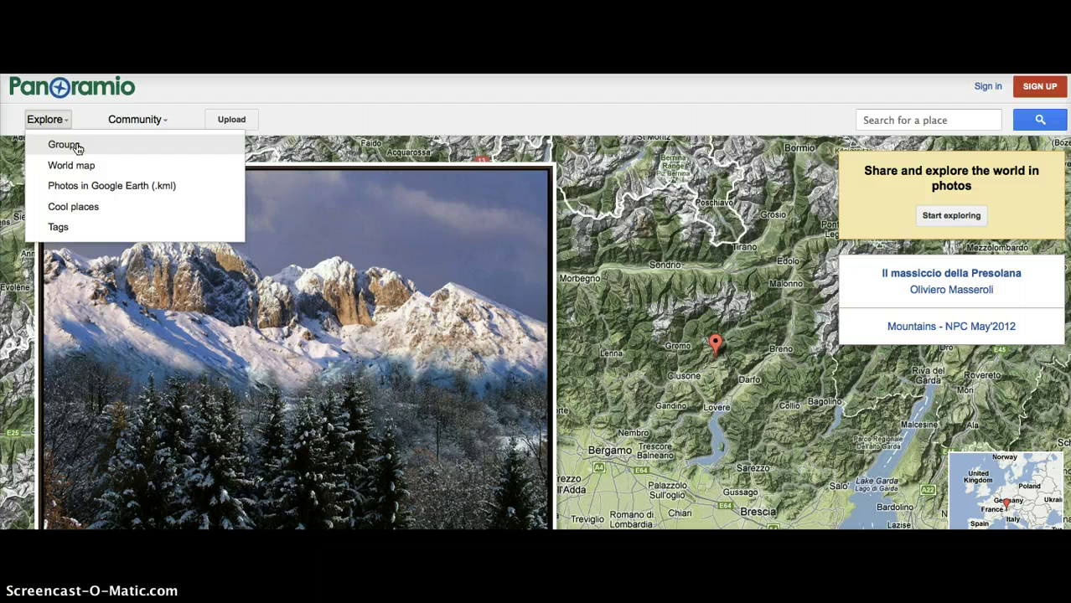
left_click(11, 310)
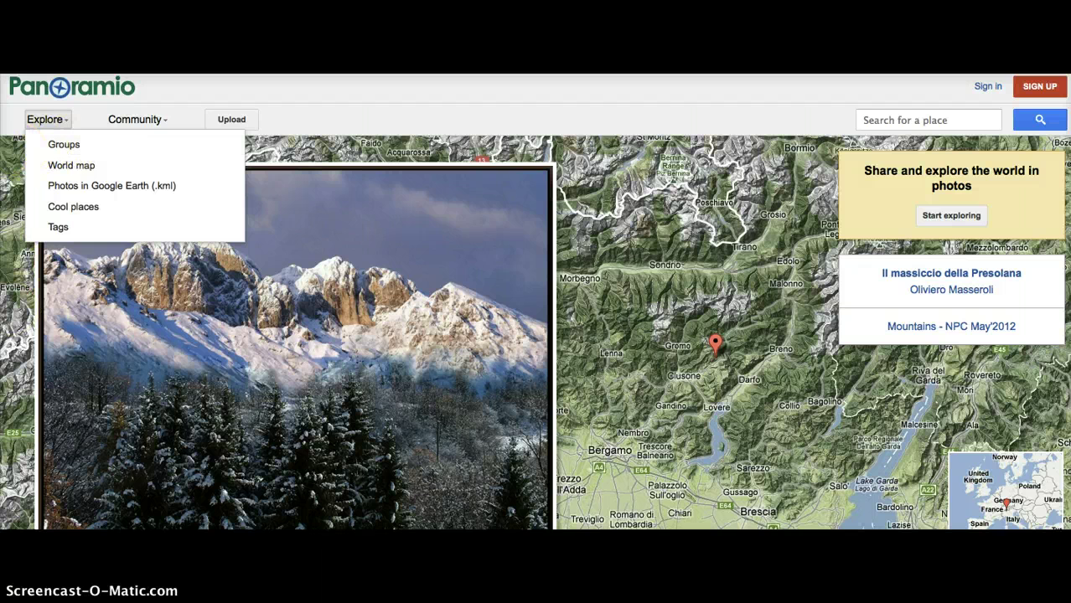